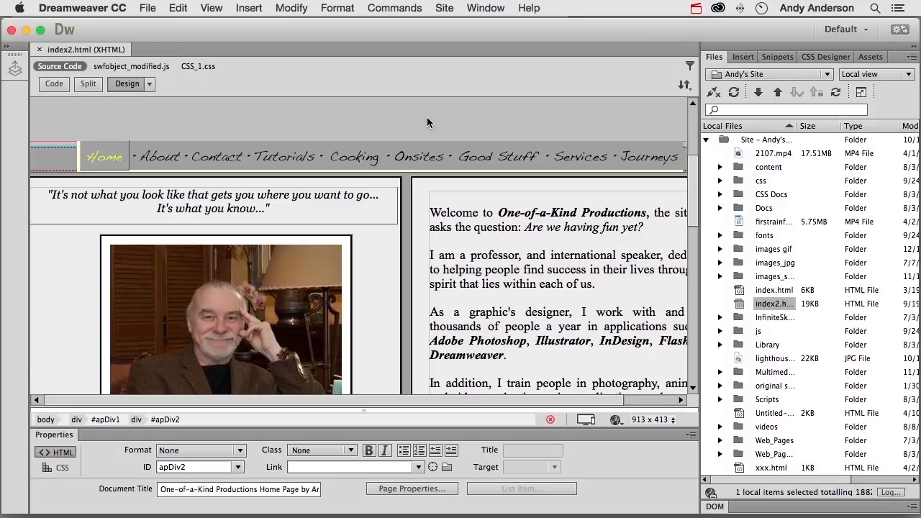
# - Compare the Edit commands available for index2.html in Design view and Live view, ending back in Design view
pyautogui.click(178, 8)
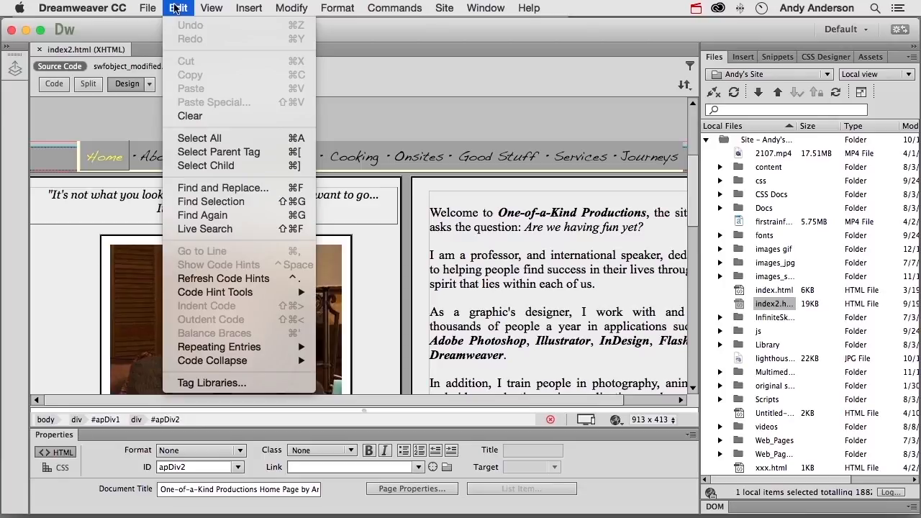
pyautogui.click(176, 8)
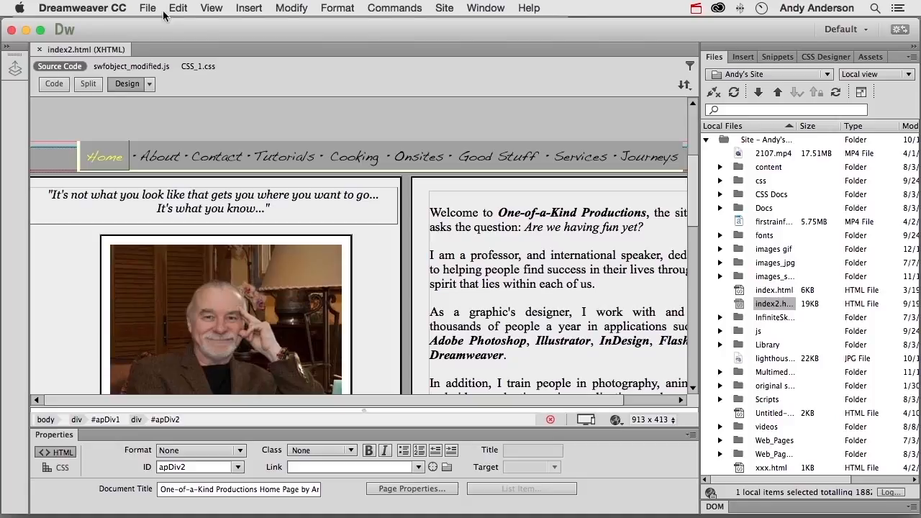
pyautogui.click(151, 86)
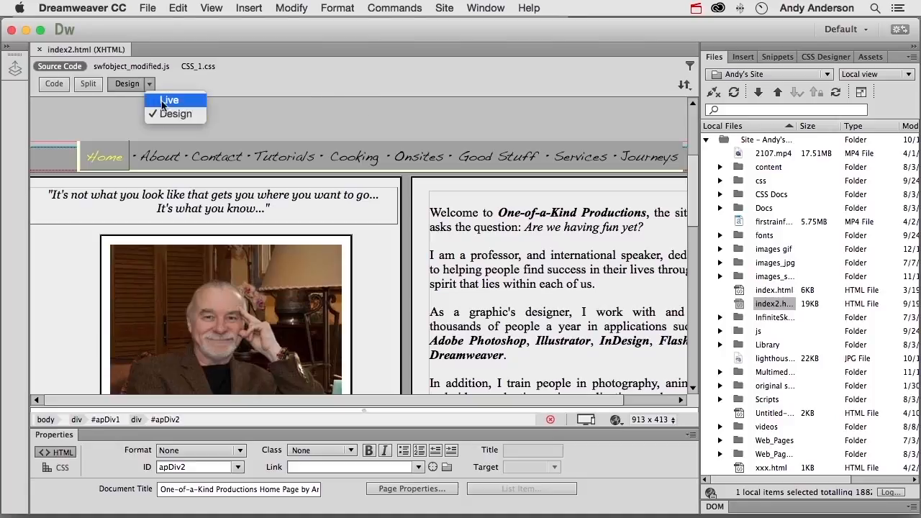
pyautogui.click(163, 101)
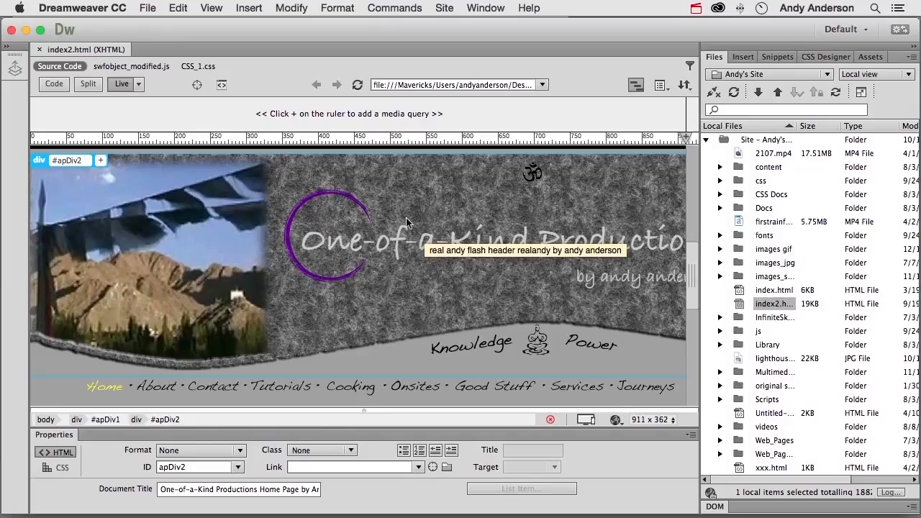
pyautogui.click(177, 9)
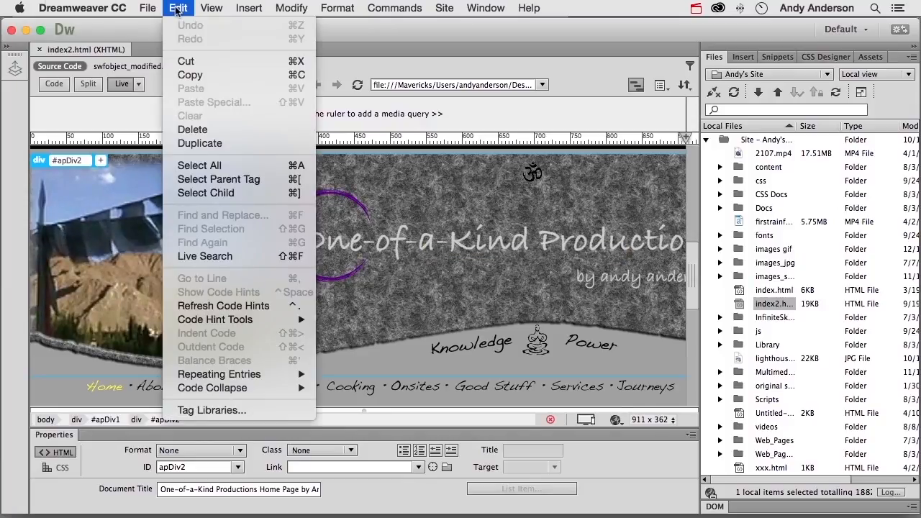
pyautogui.click(176, 9)
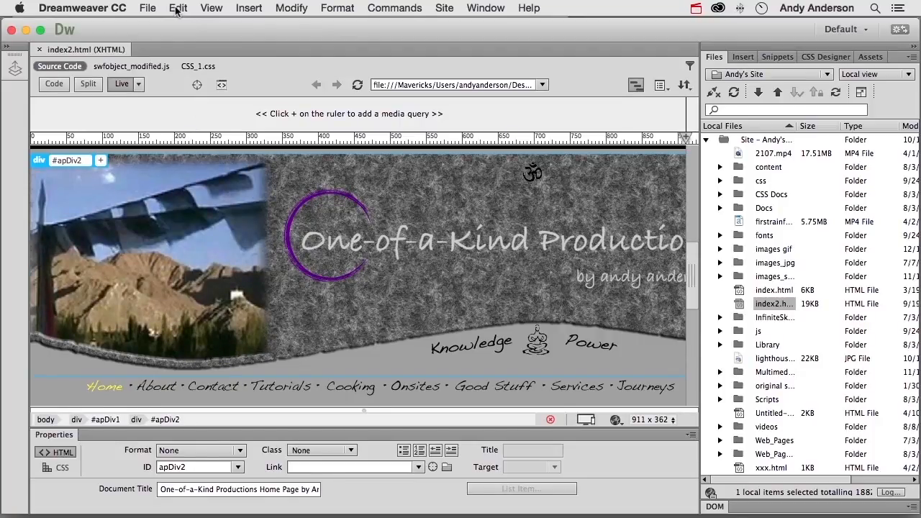
pyautogui.click(139, 85)
pyautogui.click(161, 114)
pyautogui.scroll(-10, 250, 202)
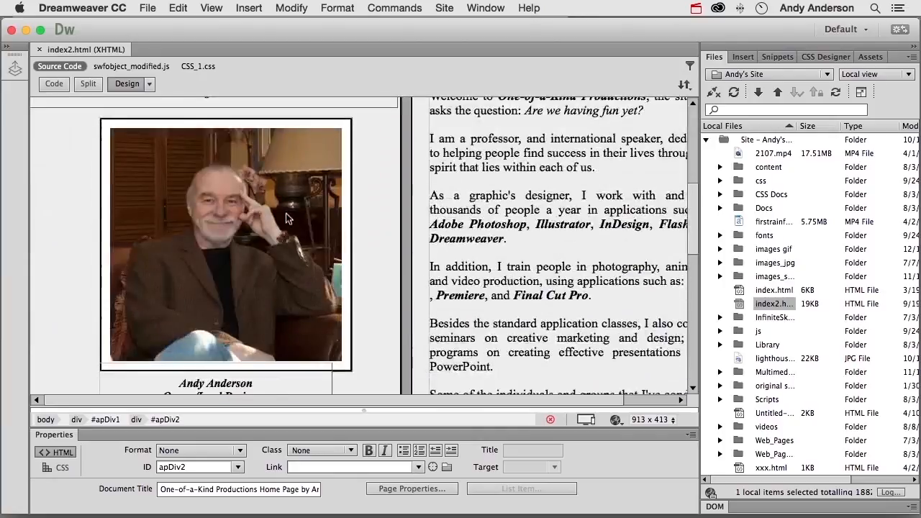
# - Open Find and Replace and review its scope and search type options, keeping Current Document and Text
pyautogui.click(178, 8)
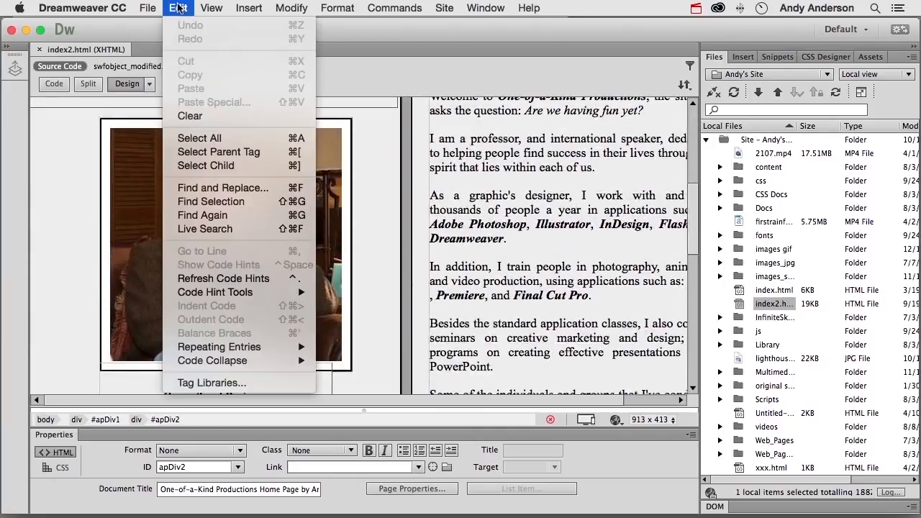
pyautogui.click(203, 188)
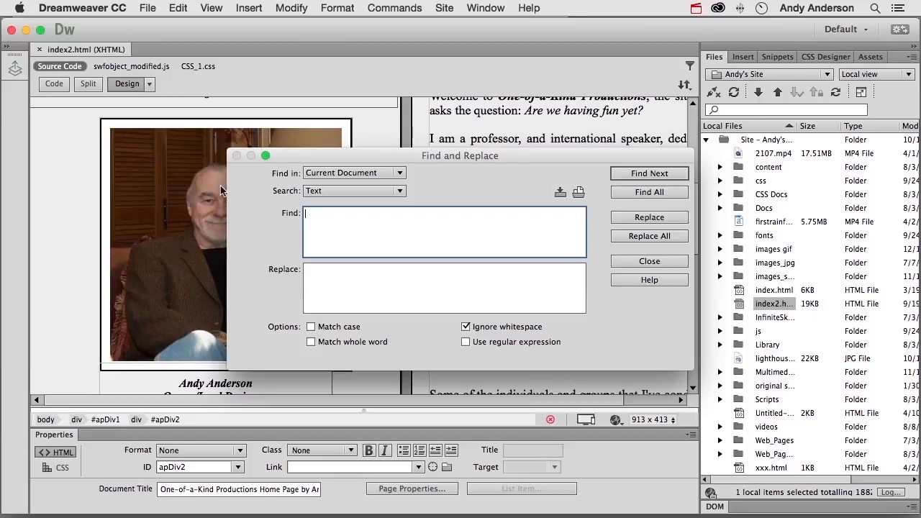
pyautogui.click(401, 174)
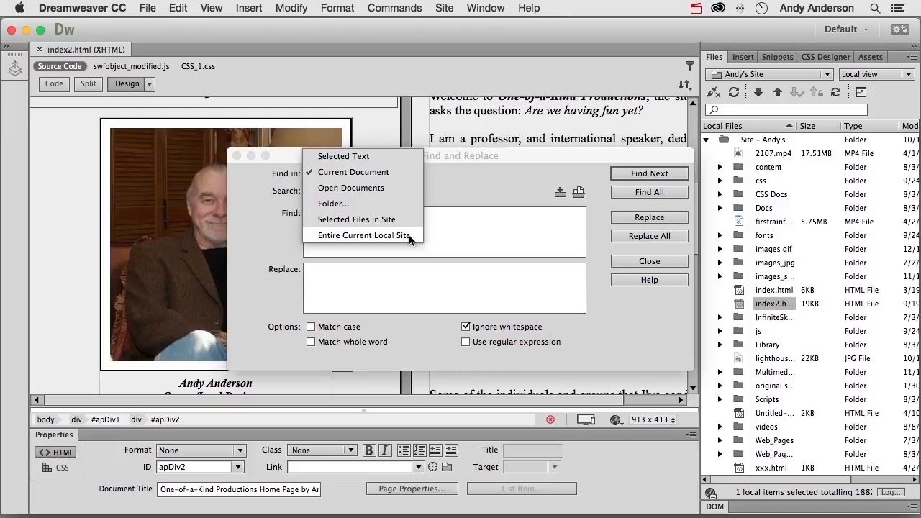
pyautogui.click(401, 173)
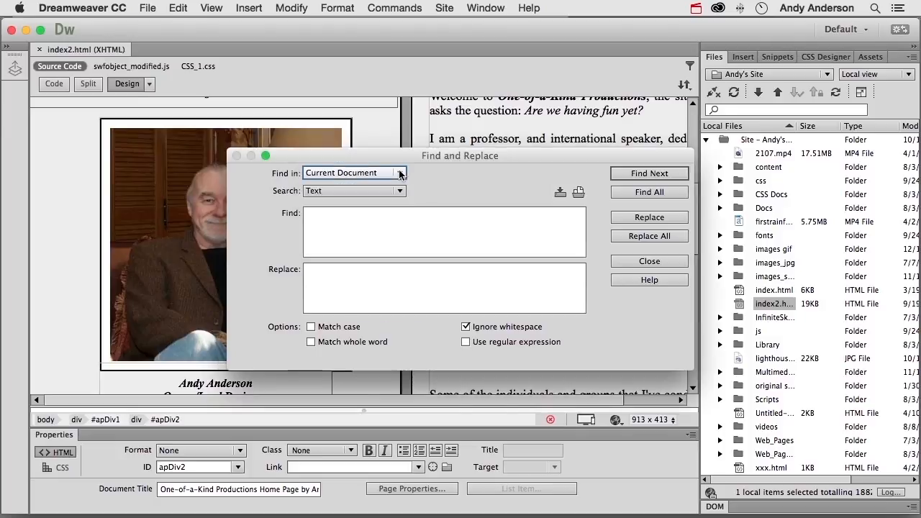
pyautogui.click(391, 193)
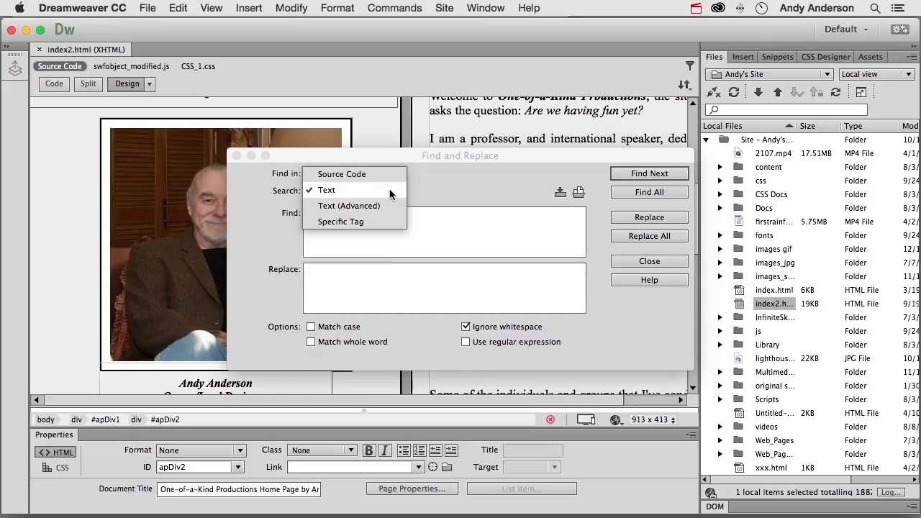
pyautogui.click(434, 185)
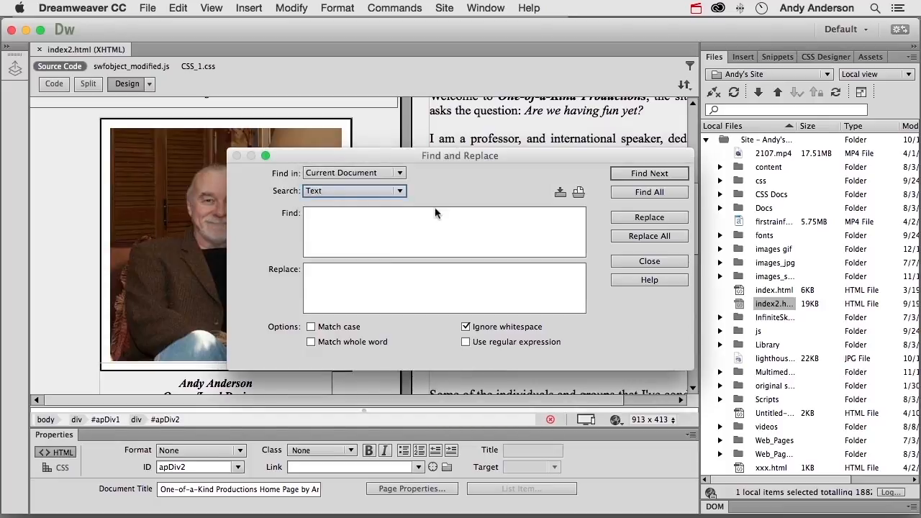
pyautogui.moveTo(393, 155); pyautogui.dragTo(222, 247)
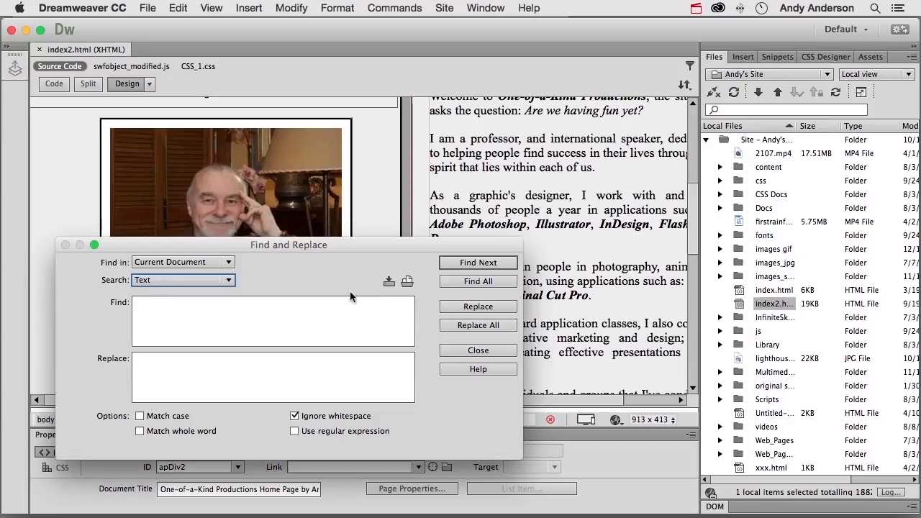
# - Set up a replacement of "and" with "&", with Match case and Match whole word on and Ignore whitespace off
pyautogui.click(320, 317)
pyautogui.write('and')
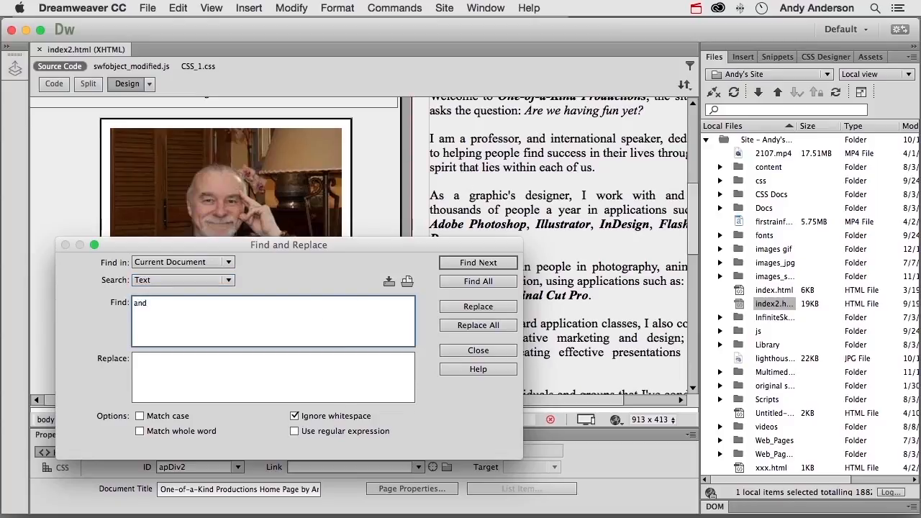
pyautogui.click(291, 367)
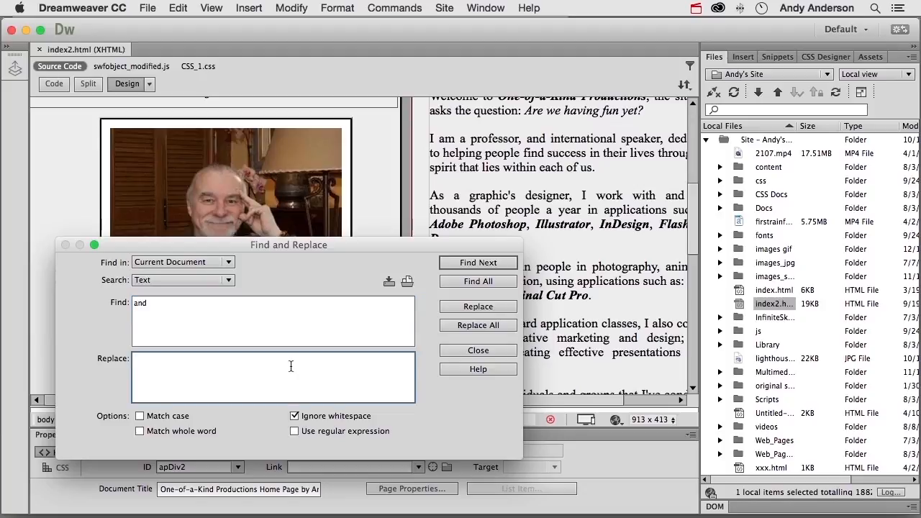
pyautogui.write('&')
pyautogui.click(139, 417)
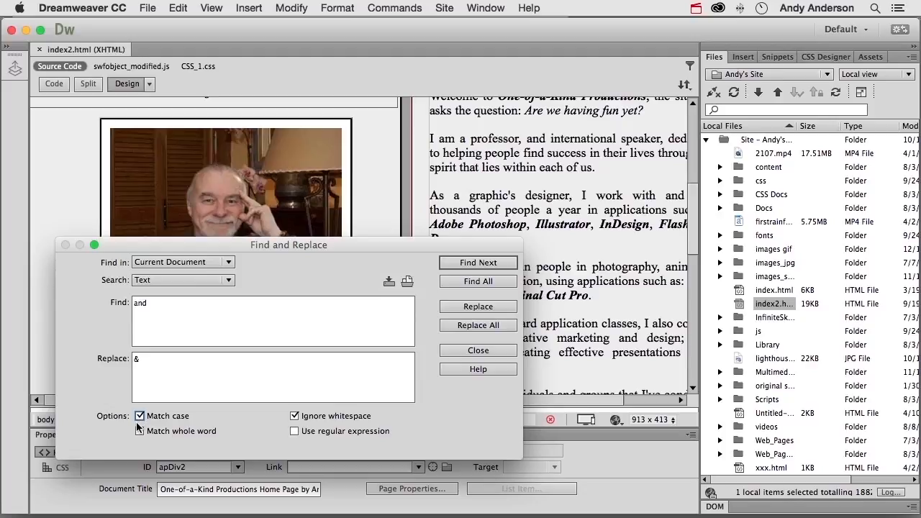
pyautogui.click(139, 431)
# - Find the first "and" in the biography text, replace it with "&", and skip over the following match
pyautogui.click(461, 265)
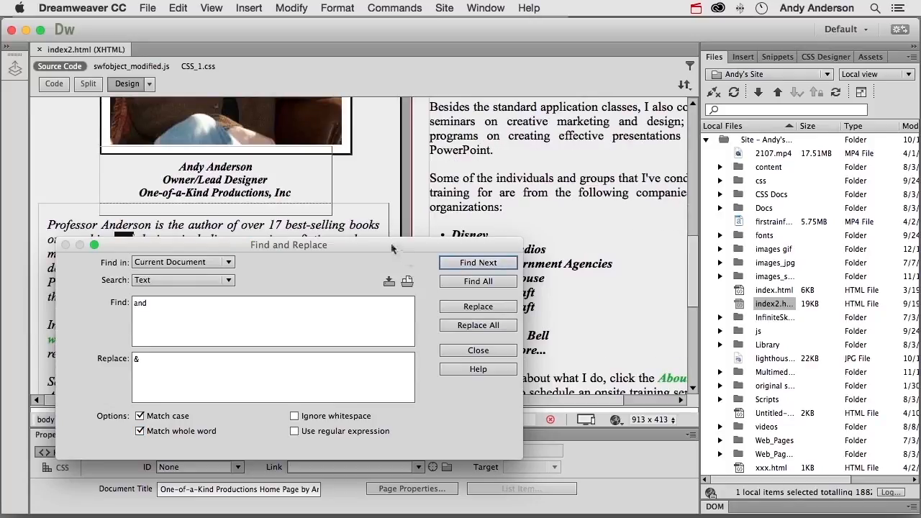
pyautogui.moveTo(392, 249); pyautogui.dragTo(655, 267)
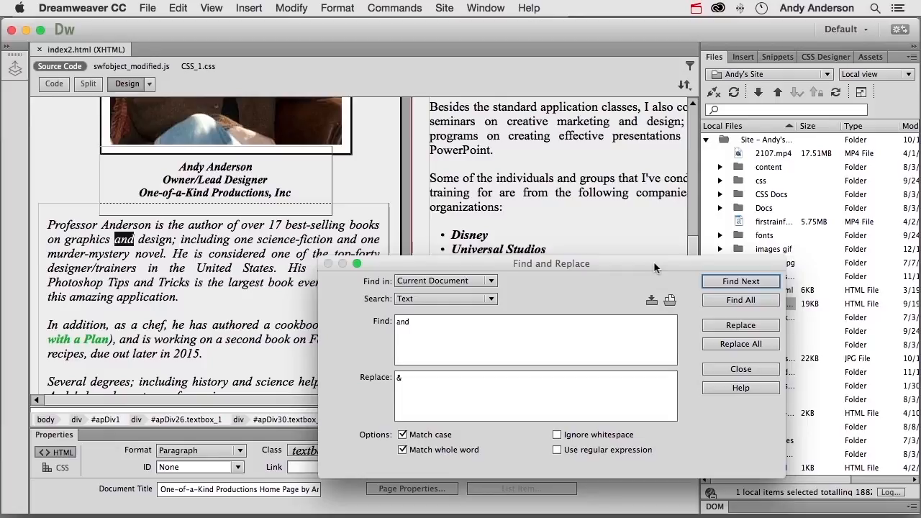
pyautogui.click(730, 325)
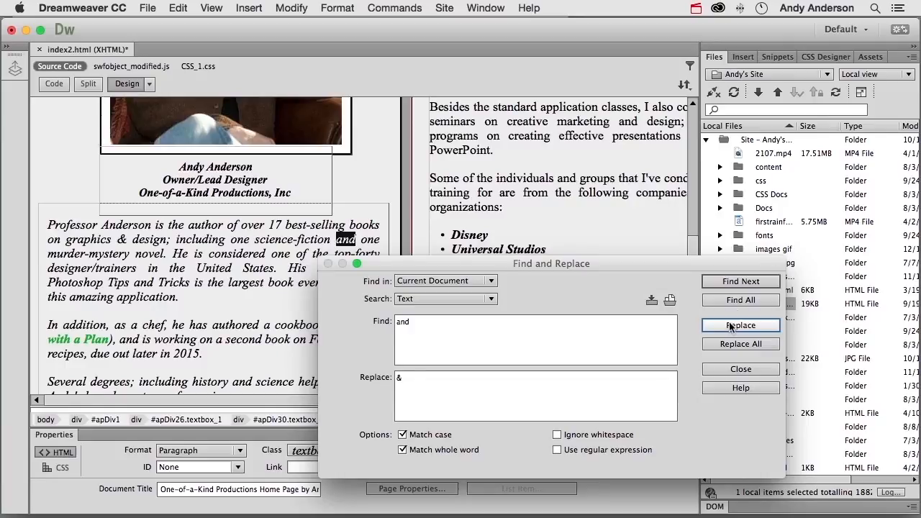
pyautogui.click(734, 282)
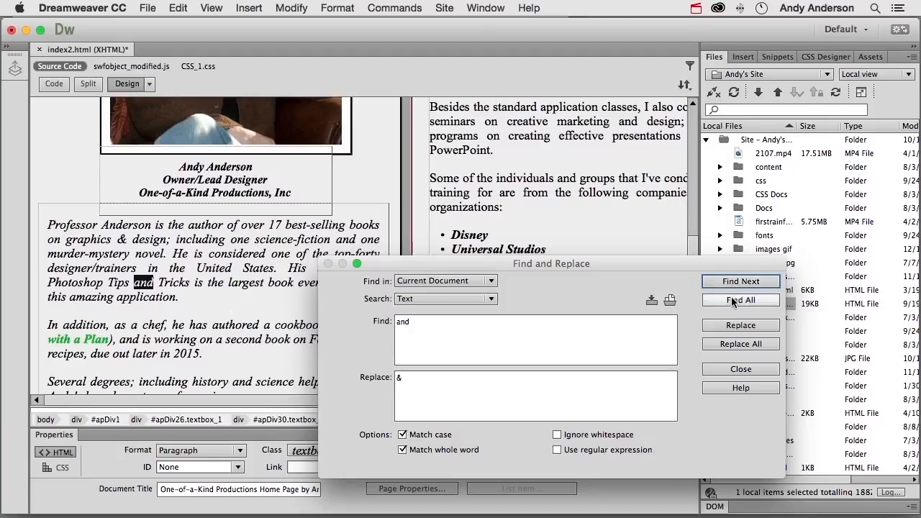
# - List every match of "and" in the document and jump to the two matches in the sentence about individuals and groups
pyautogui.click(733, 300)
pyautogui.scroll(-5, 537, 292)
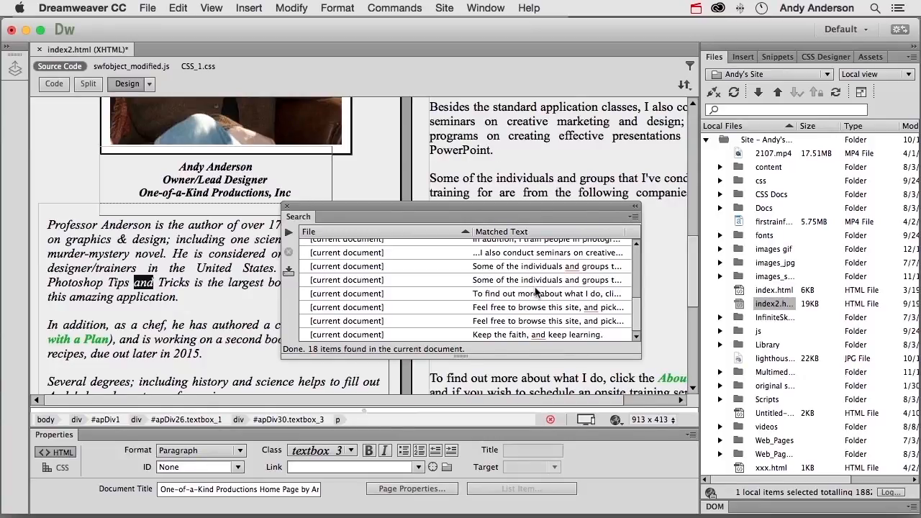
pyautogui.click(357, 268)
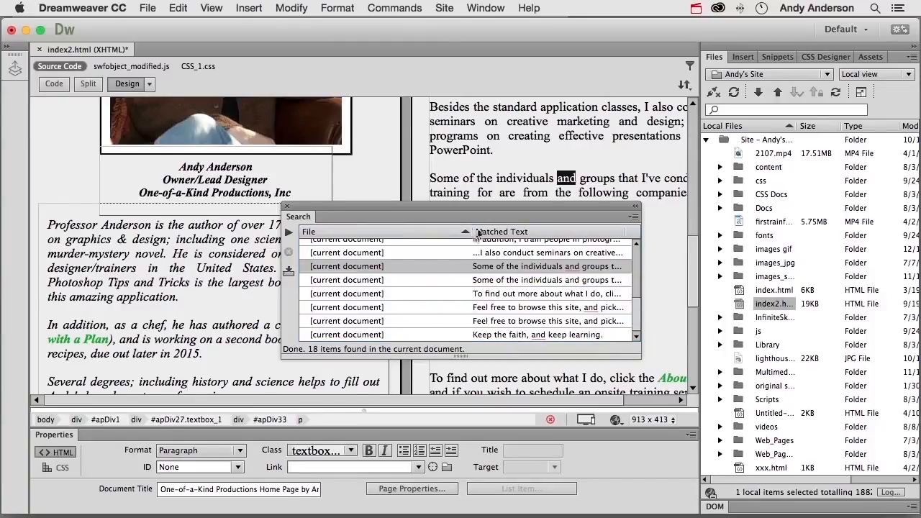
pyautogui.click(380, 280)
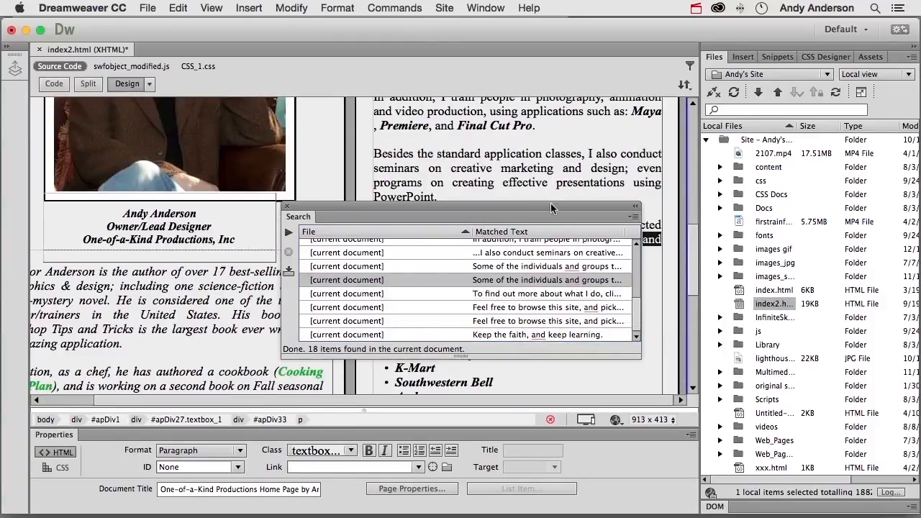
pyautogui.moveTo(557, 214); pyautogui.dragTo(492, 248)
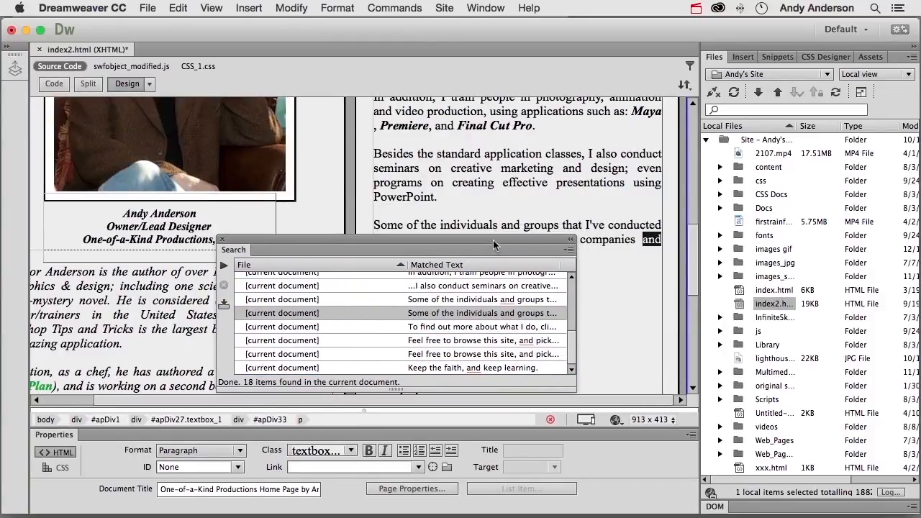
# - Reopen Find and Replace from the search results, and close both the dialog and the results list
pyautogui.click(224, 266)
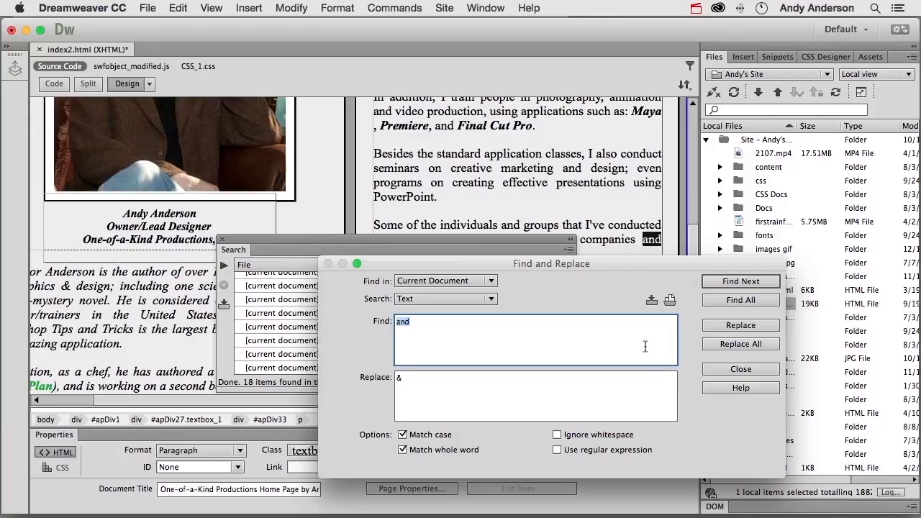
pyautogui.click(741, 369)
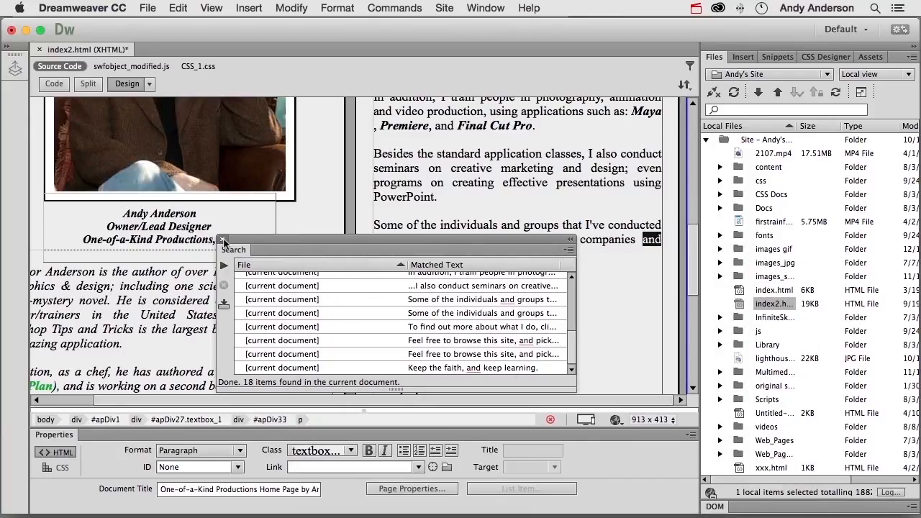
pyautogui.click(223, 240)
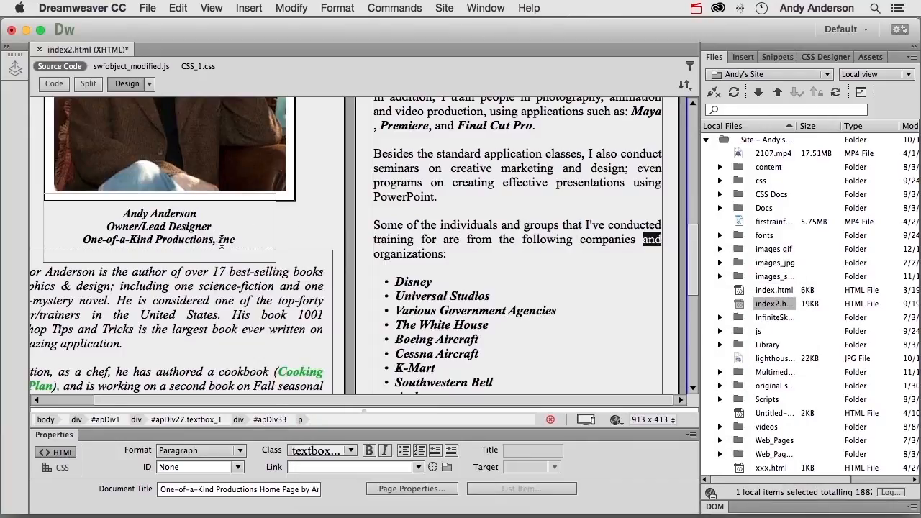
# - Revert index2.html to its previously saved version and close the document
pyautogui.click(148, 8)
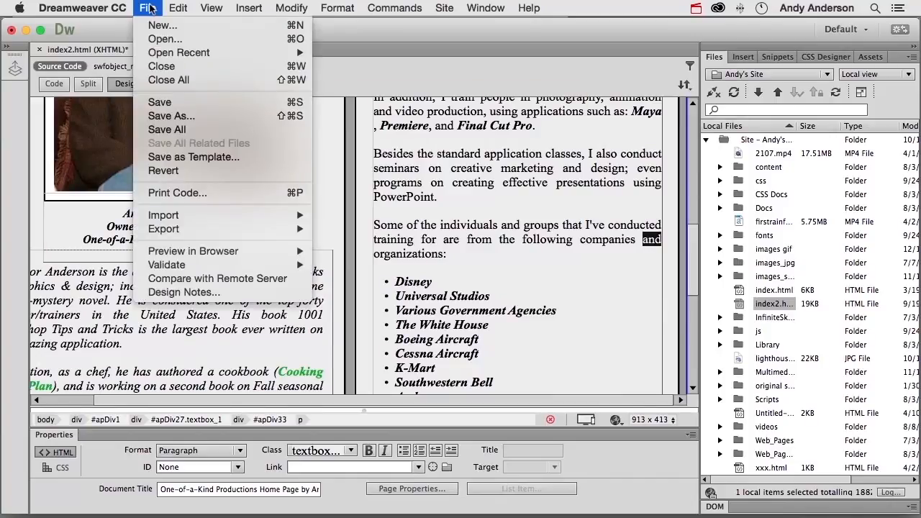
pyautogui.click(164, 171)
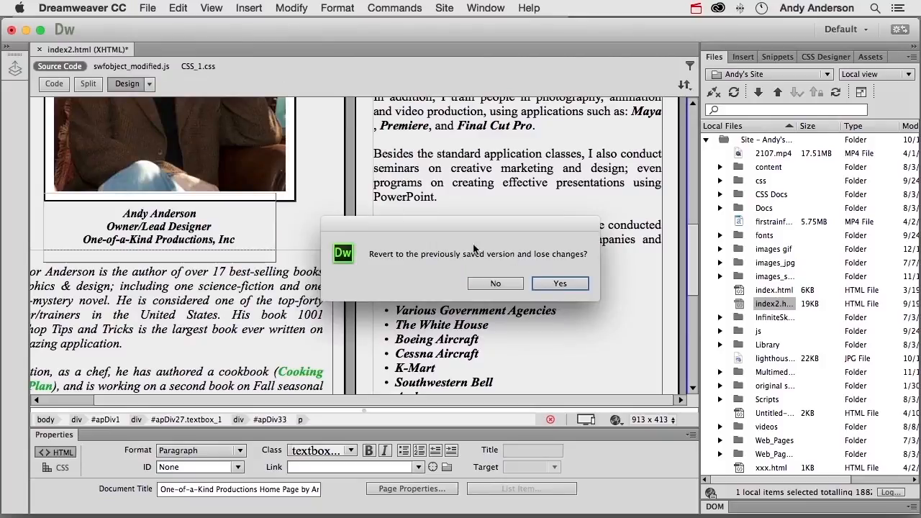
pyautogui.click(555, 283)
pyautogui.scroll(-10, 364, 257)
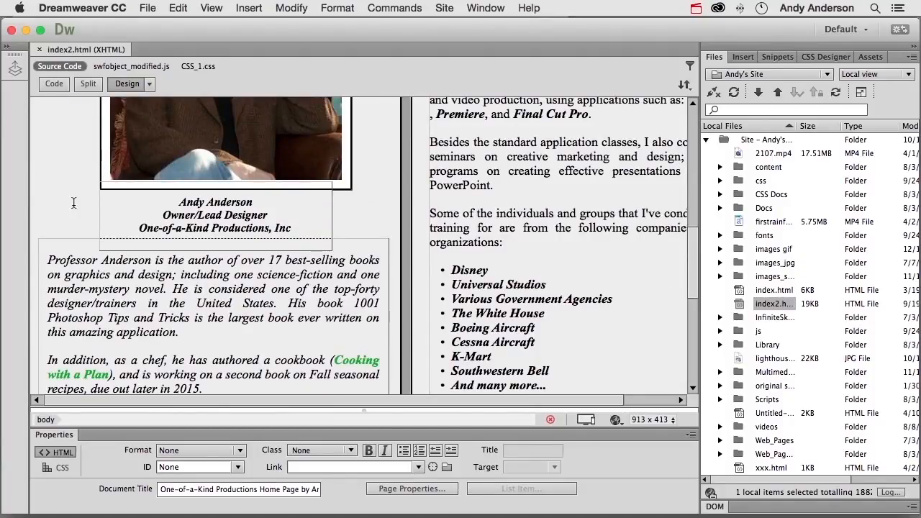
pyautogui.click(40, 49)
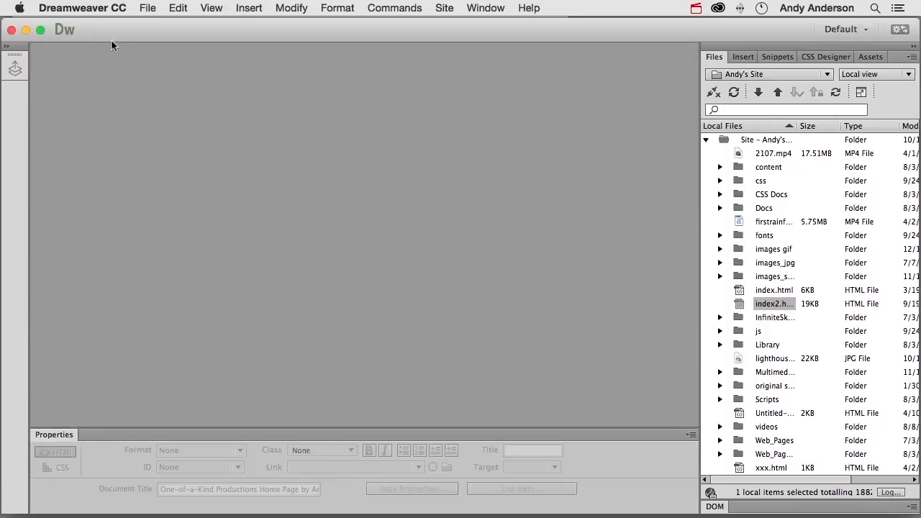
# - Set up Find and Replace to find "and", searching Text instead of source code across the entire current local site
pyautogui.click(177, 9)
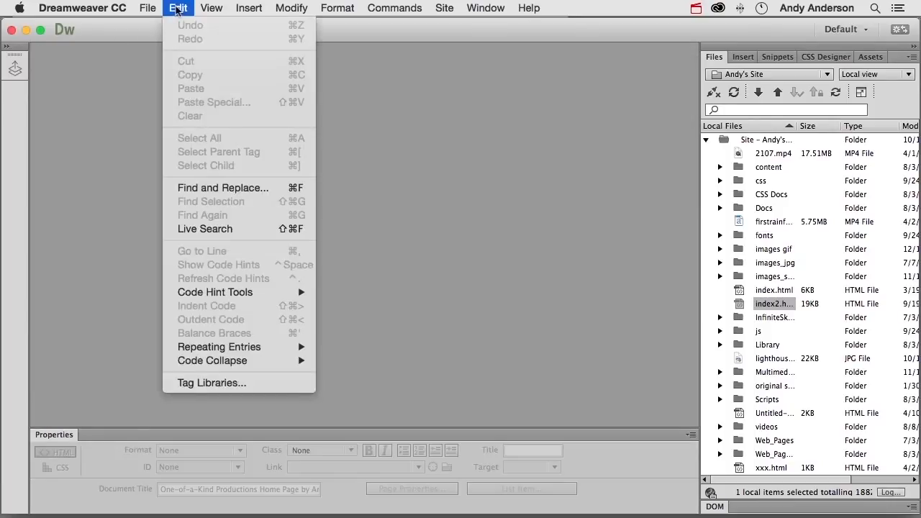
pyautogui.click(227, 189)
pyautogui.moveTo(403, 268); pyautogui.dragTo(249, 109)
pyautogui.write('and')
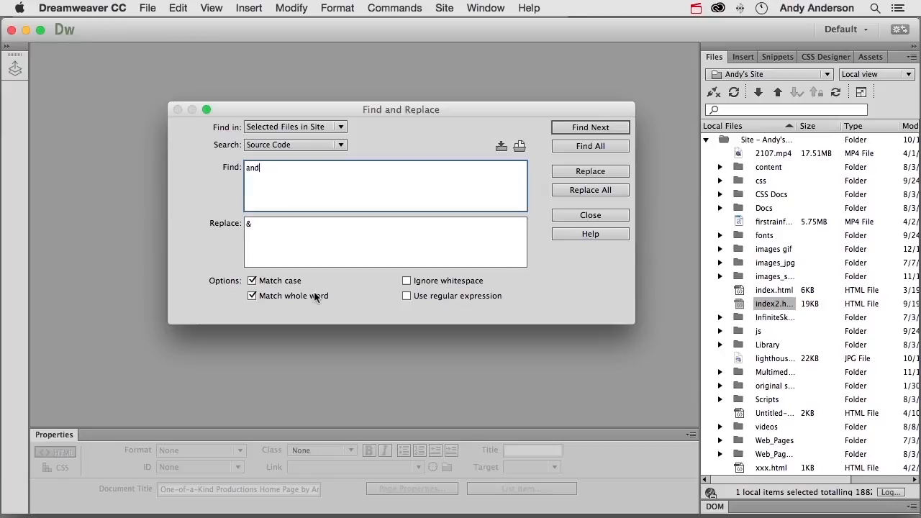
pyautogui.click(294, 144)
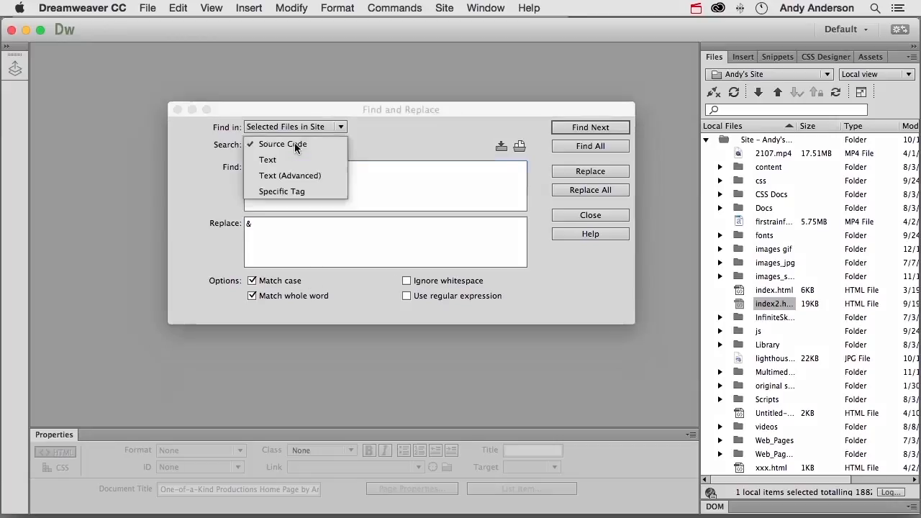
pyautogui.click(295, 159)
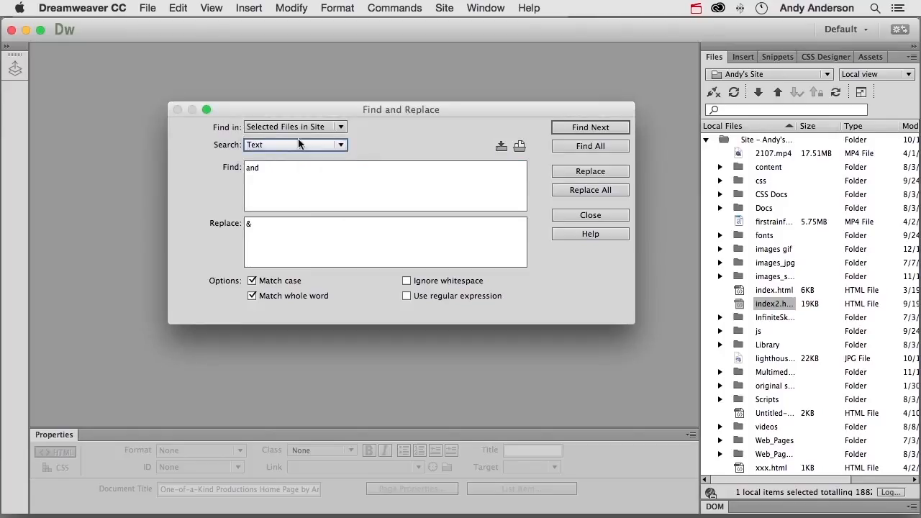
pyautogui.click(302, 128)
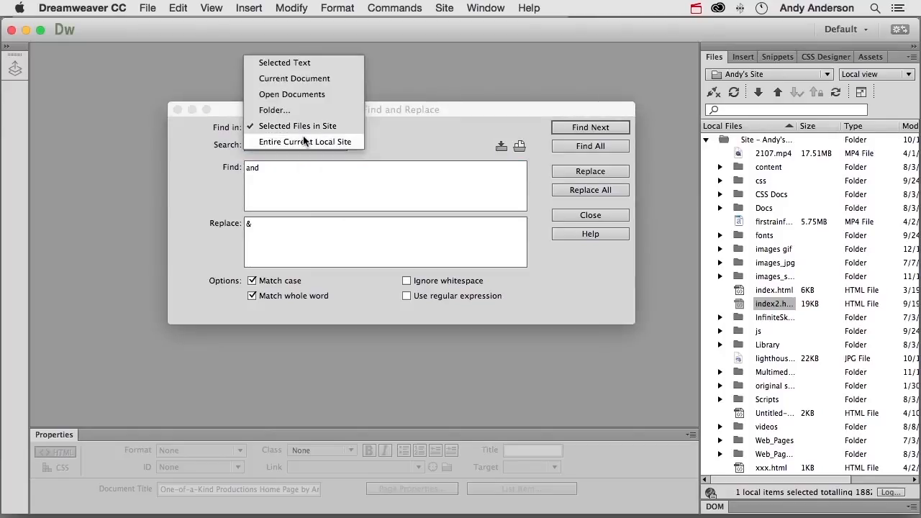
pyautogui.click(304, 141)
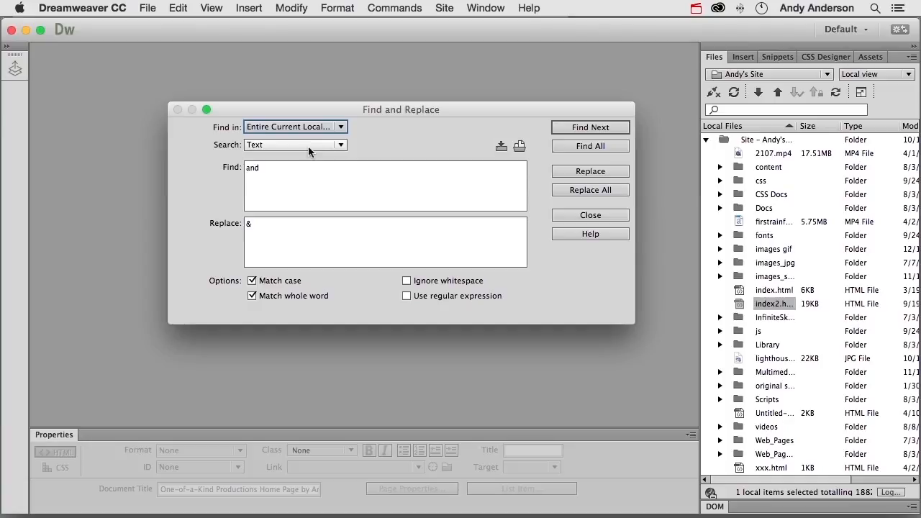
# - Start replacing all matches of "and" across the entire site, and decline the confirmation
pyautogui.click(568, 190)
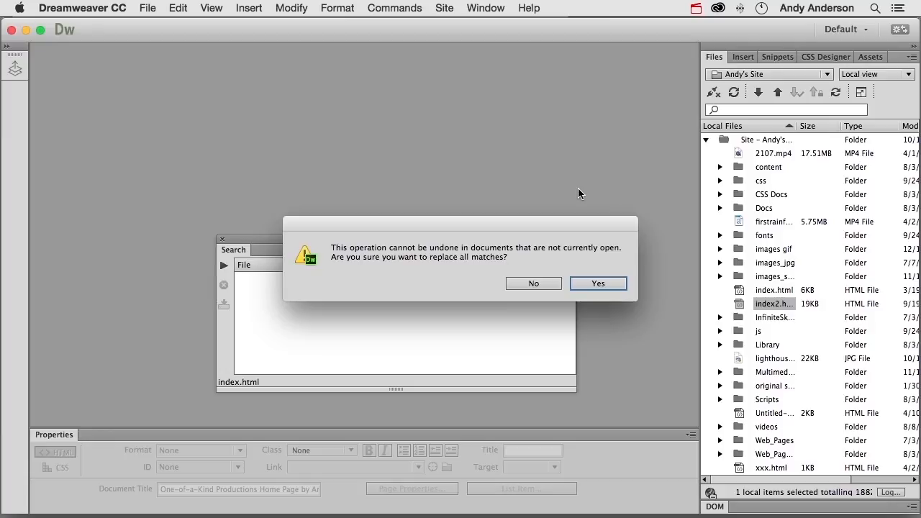
pyautogui.click(531, 283)
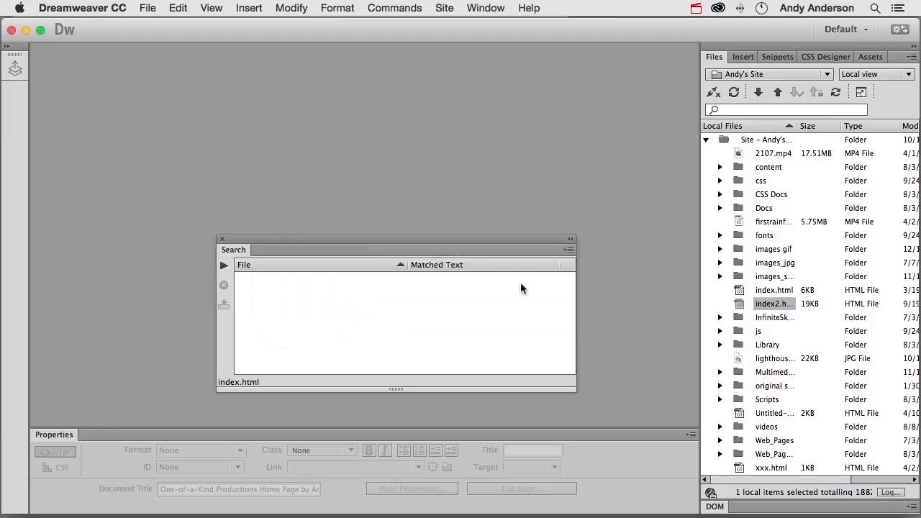
# - List every match of "and" across the site and open the first one listed for Web_Pages/about.html
pyautogui.click(224, 266)
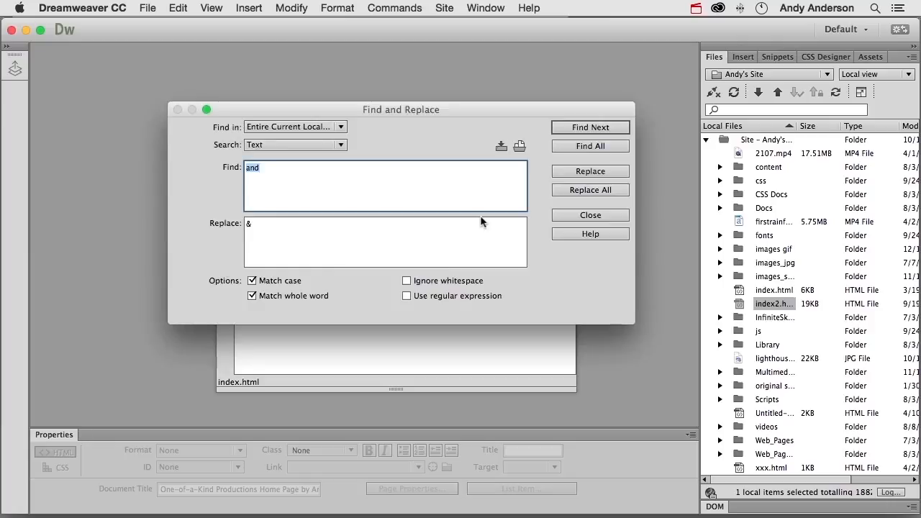
pyautogui.click(583, 144)
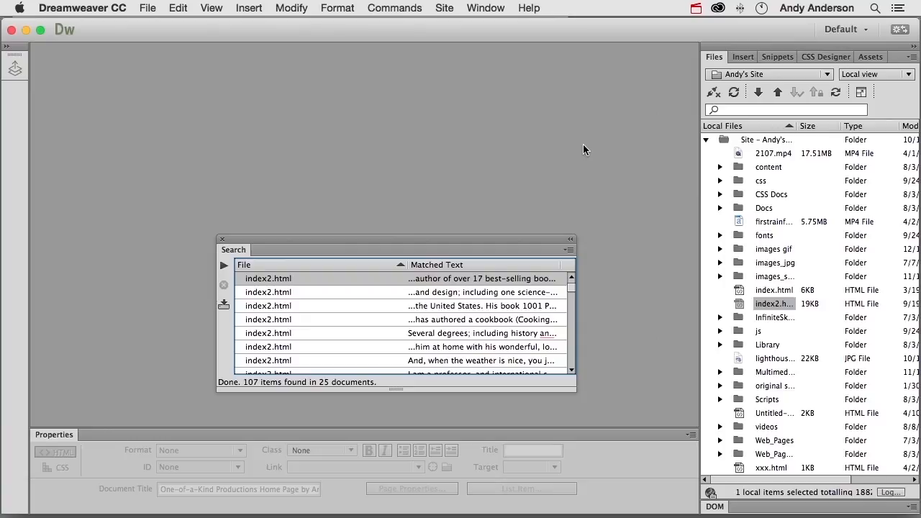
pyautogui.scroll(-5, 393, 290)
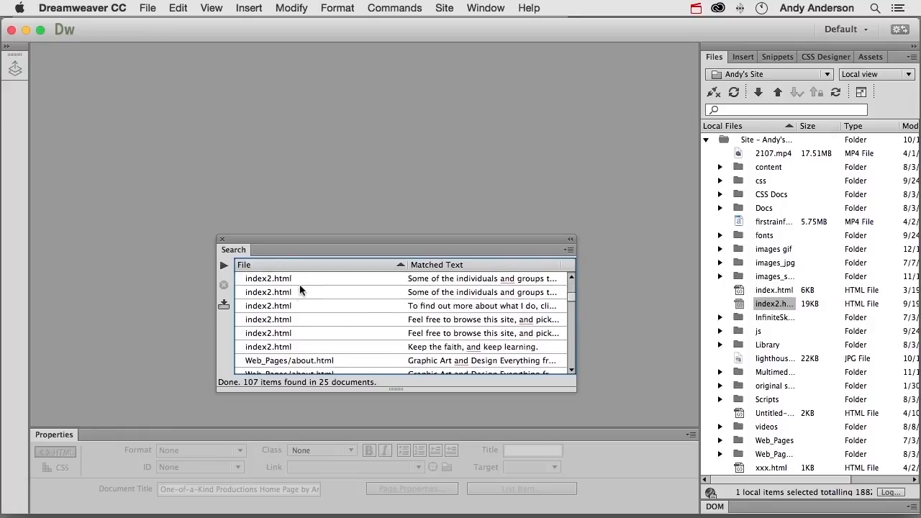
pyautogui.scroll(-2, 294, 324)
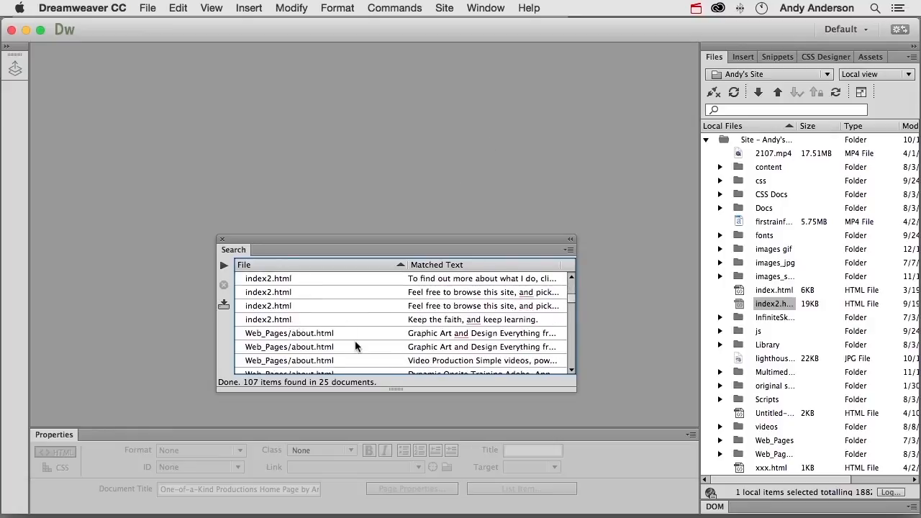
pyautogui.doubleClick(301, 334)
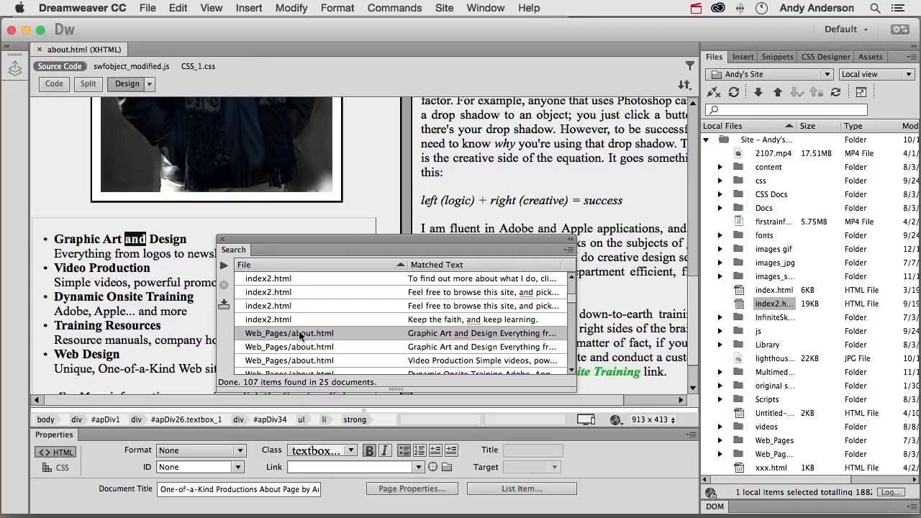
# - Reopen Find and Replace, dismiss it without replacing anything, and close the search results and about.html
pyautogui.press('super+f')
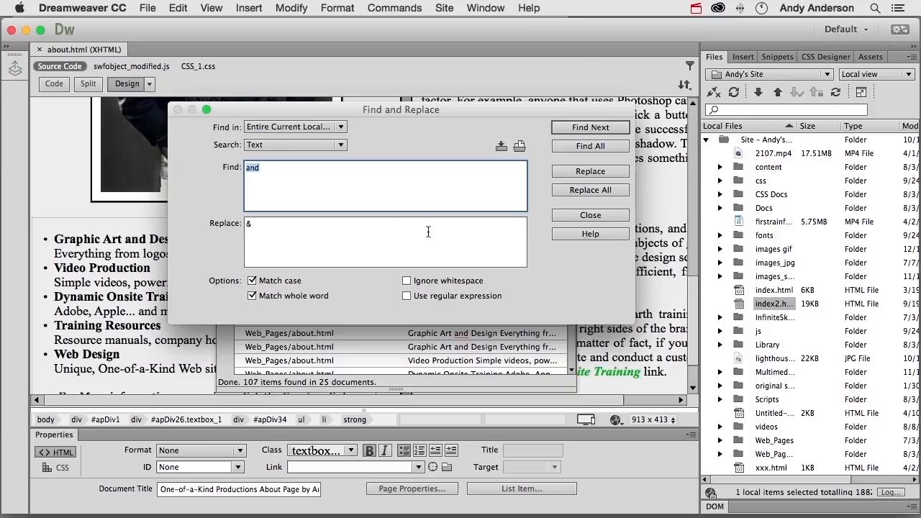
pyautogui.click(570, 211)
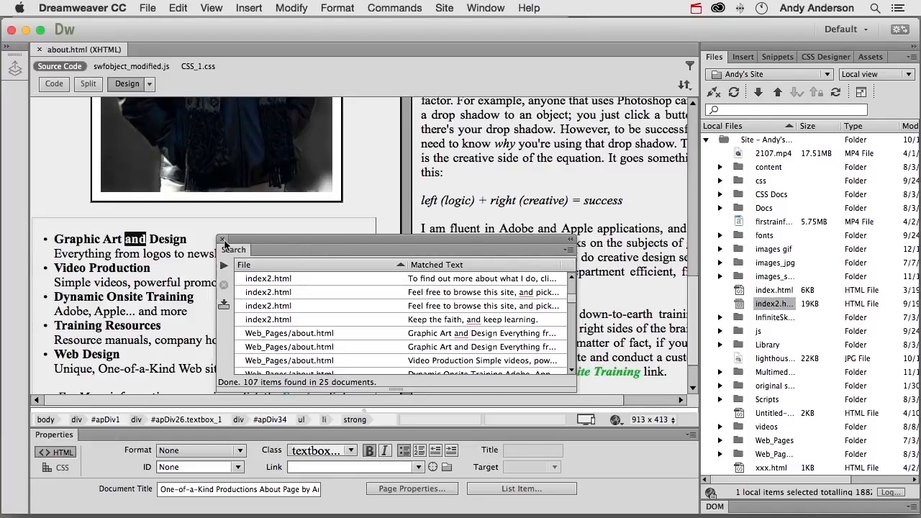
pyautogui.click(222, 240)
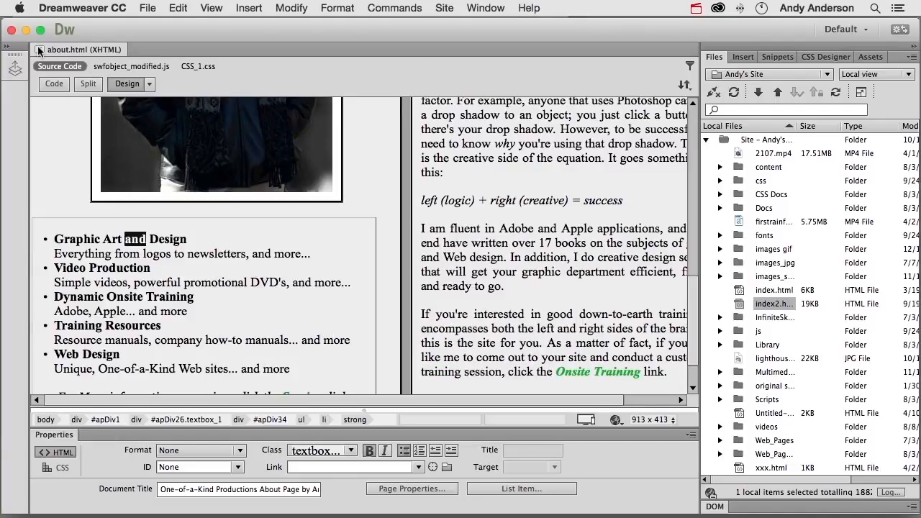
pyautogui.click(40, 49)
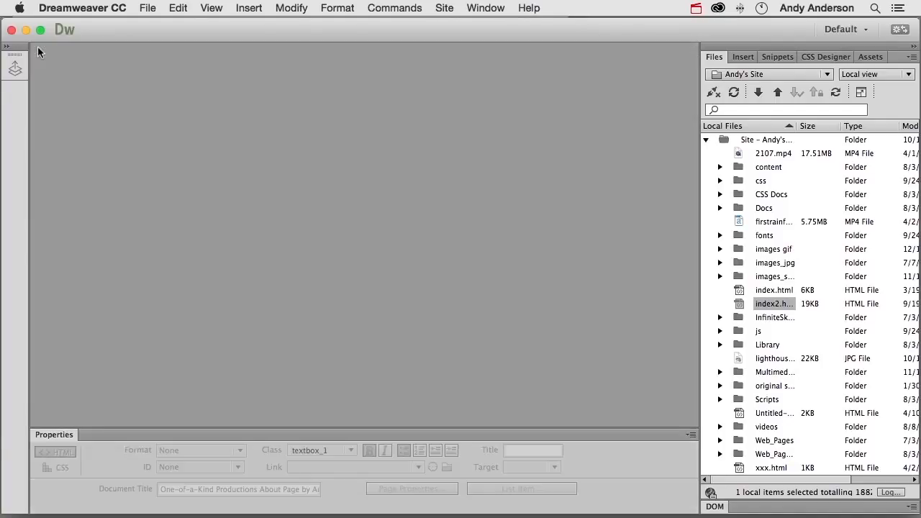